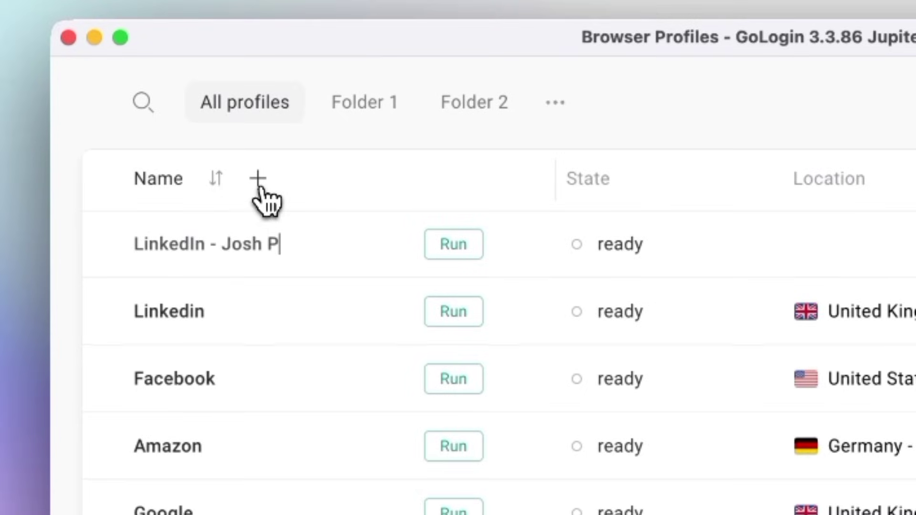
click(854, 234)
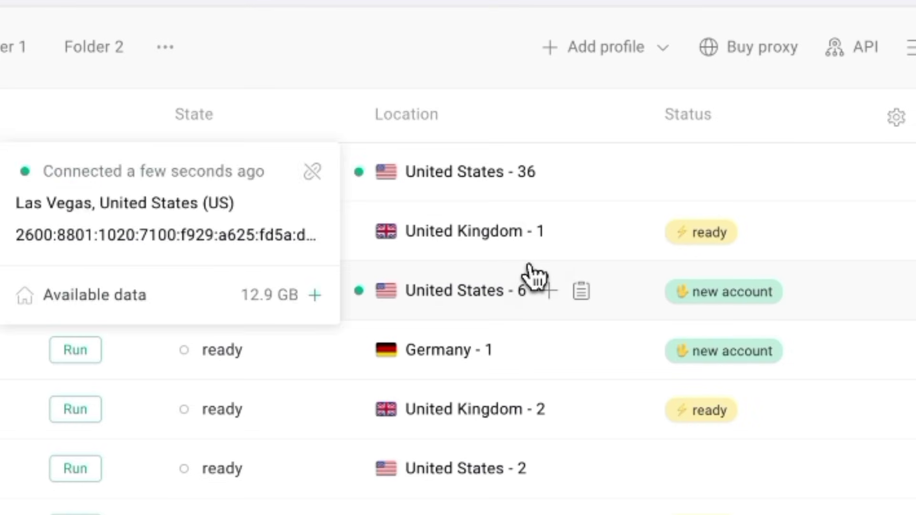
click(310, 177)
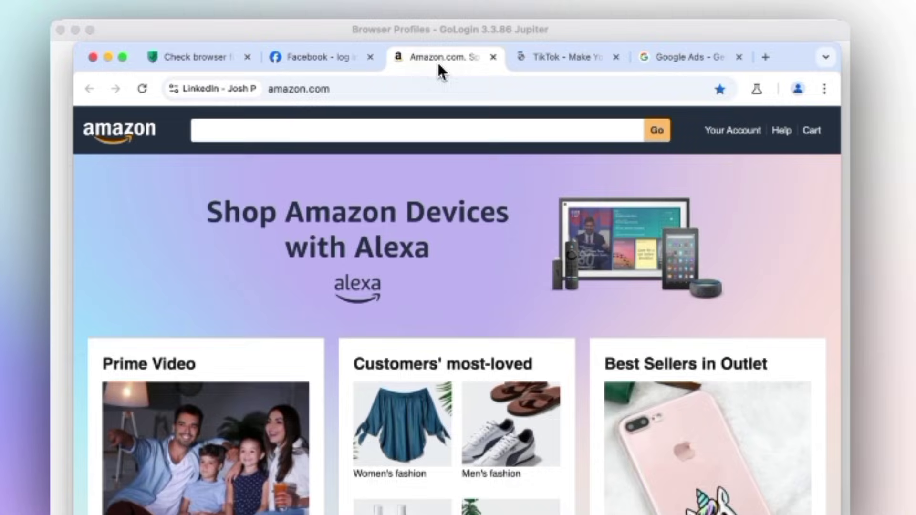
click(547, 68)
click(694, 64)
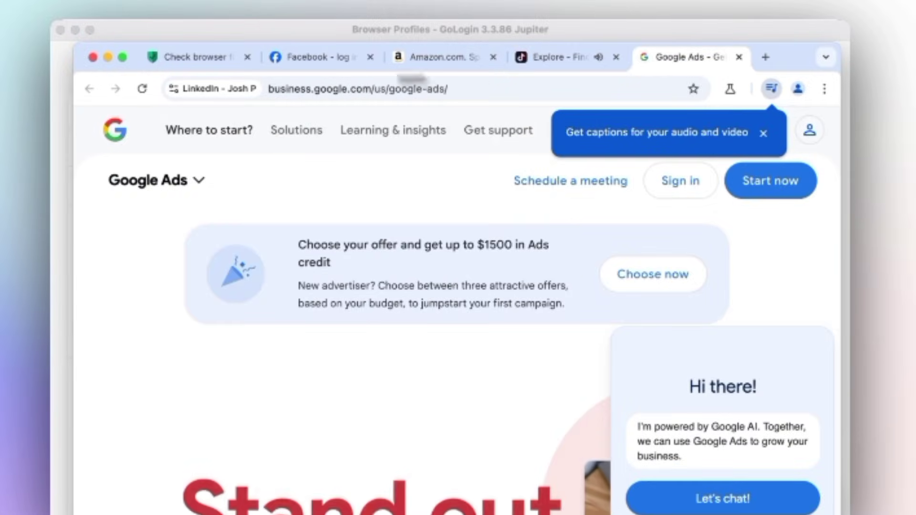
click(92, 56)
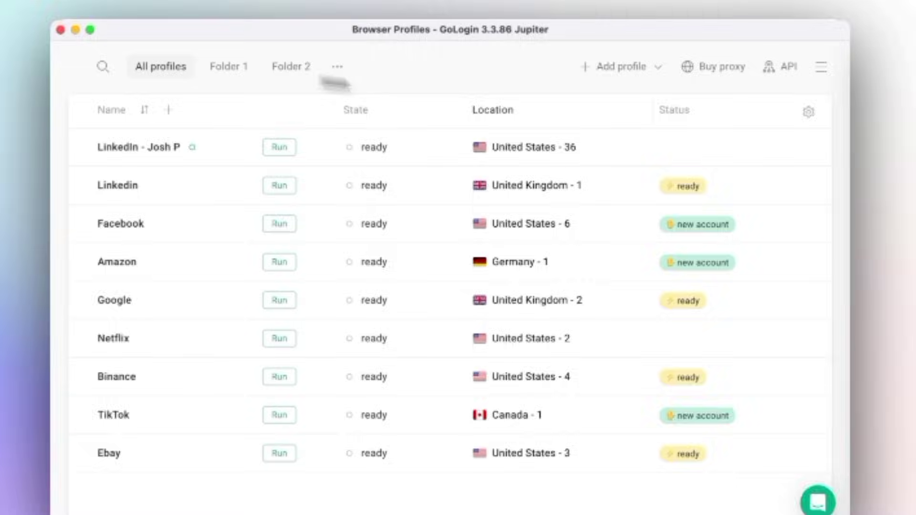
click(567, 153)
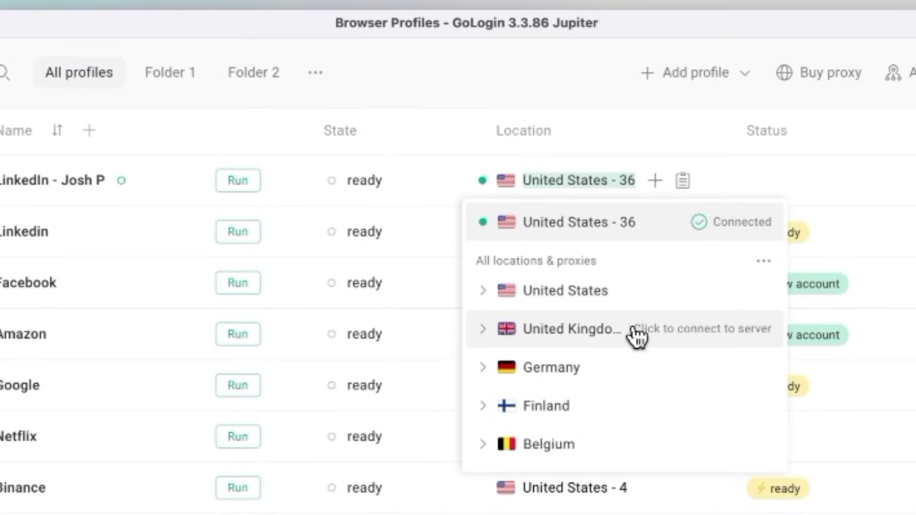
click(624, 323)
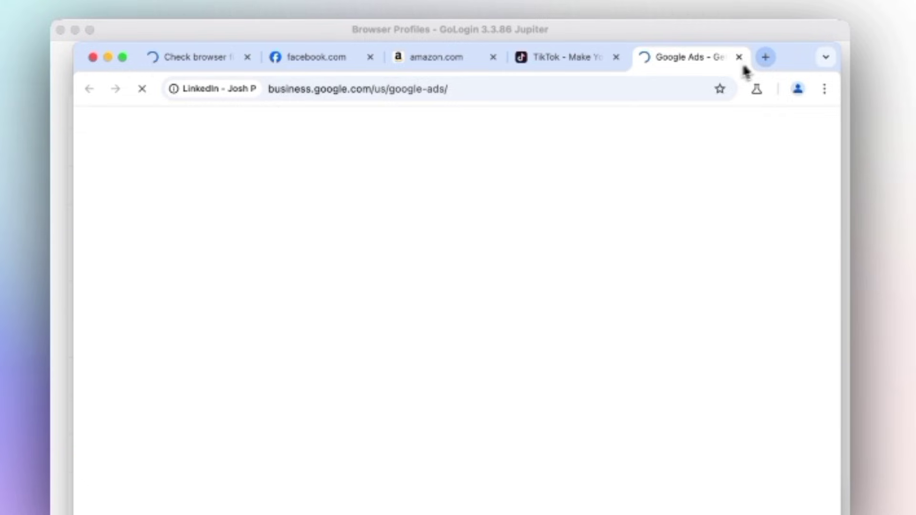
click(510, 119)
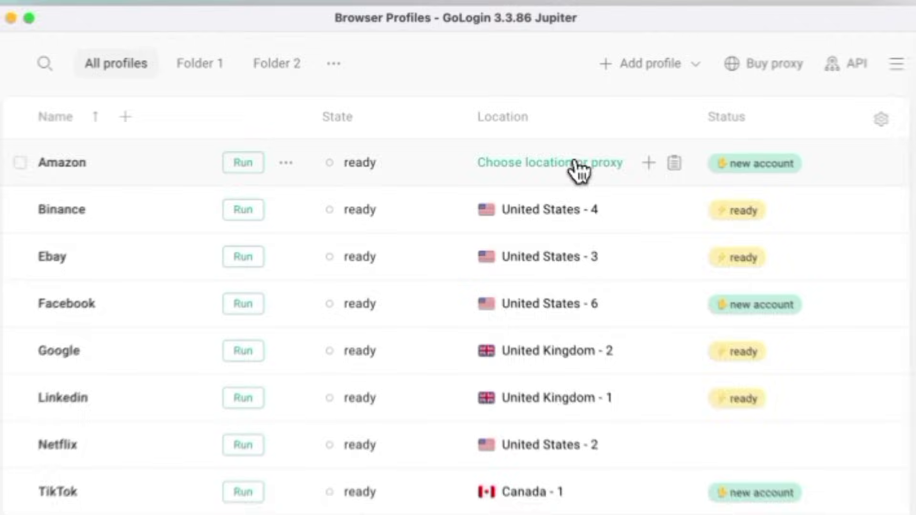
Assign proxy 38.153.152.244 to the Amazon profile, check its IP, and close the browser.
click(578, 164)
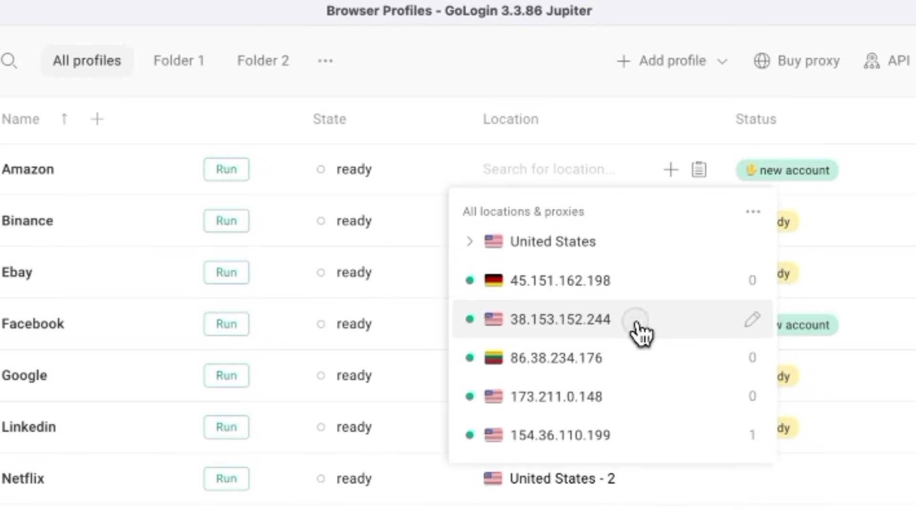
click(640, 329)
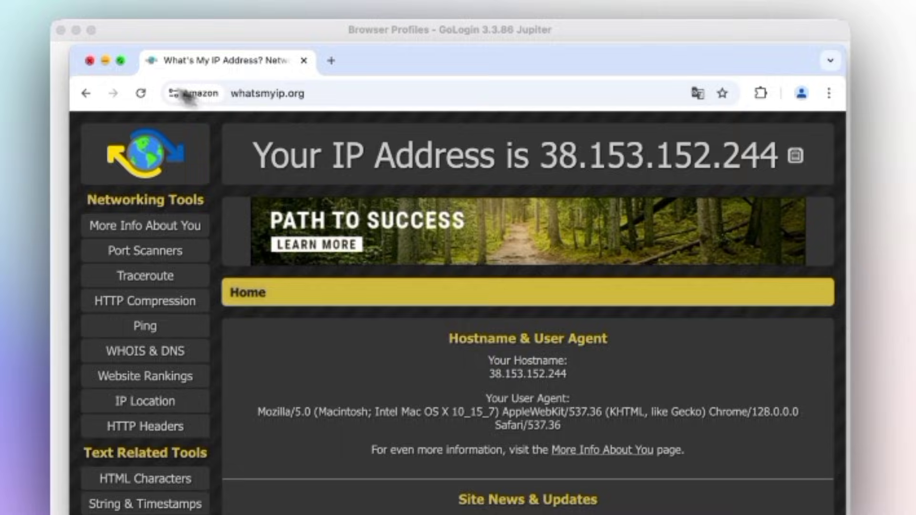
click(90, 60)
Switch Amazon to the 45.151.162.198 proxy and relaunch it to verify the IP.
click(556, 150)
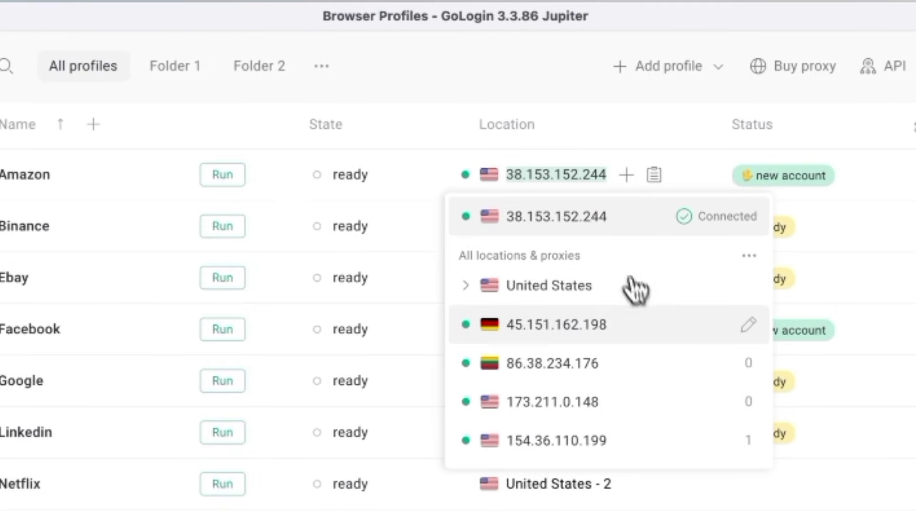
click(642, 325)
click(233, 174)
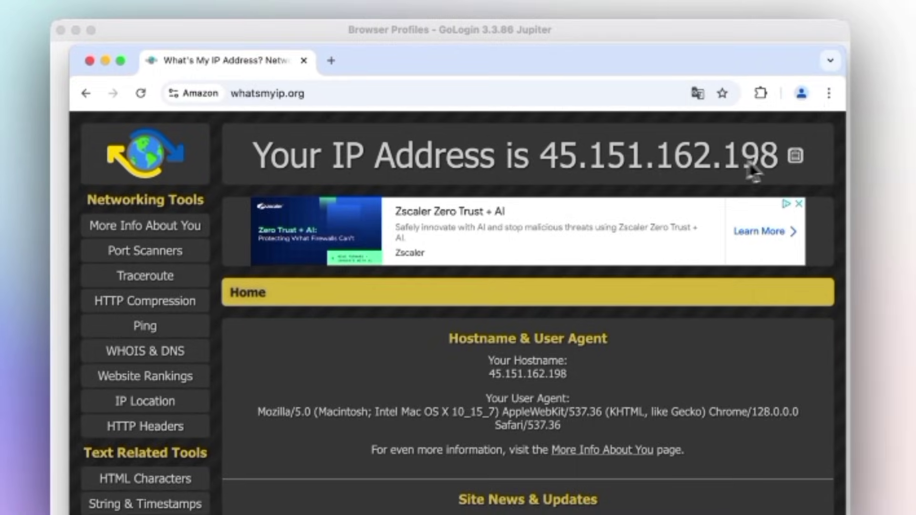
Invite a team member by their e-mail address with Full access to the entire Workspace.
click(90, 60)
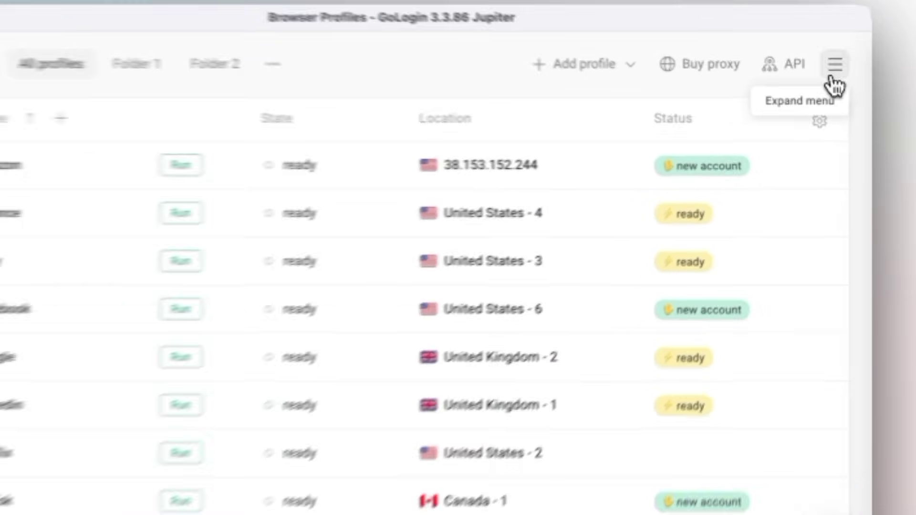
click(838, 71)
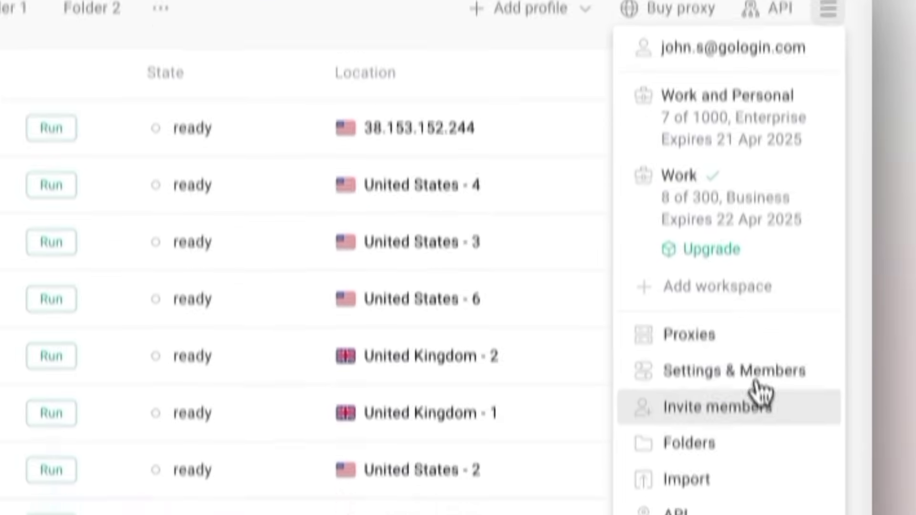
click(759, 444)
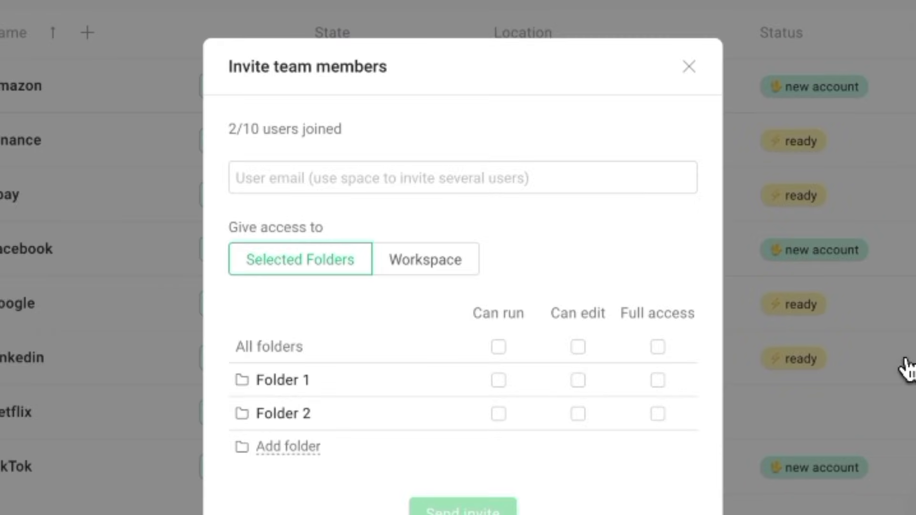
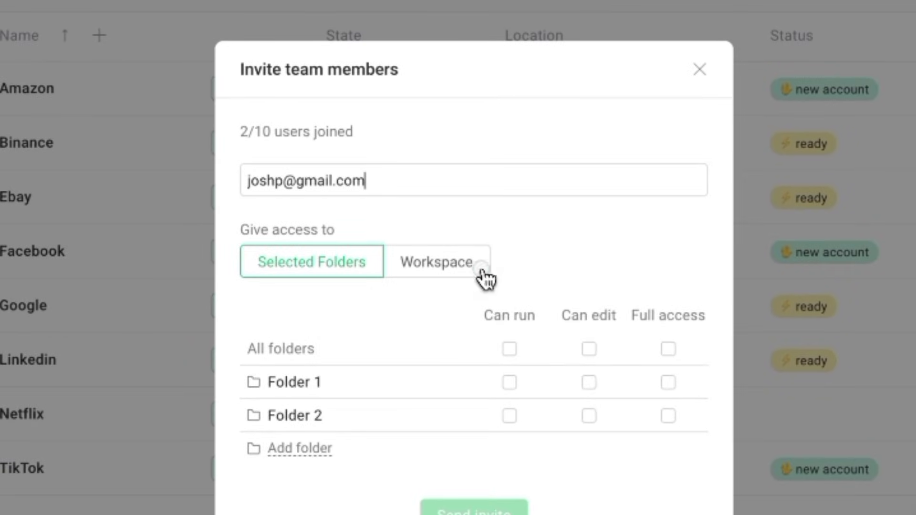
click(483, 272)
click(358, 354)
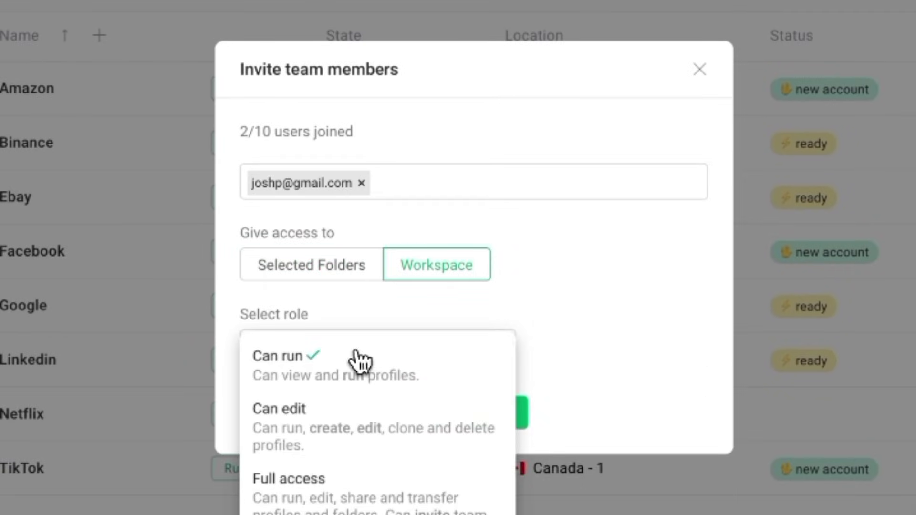
click(395, 480)
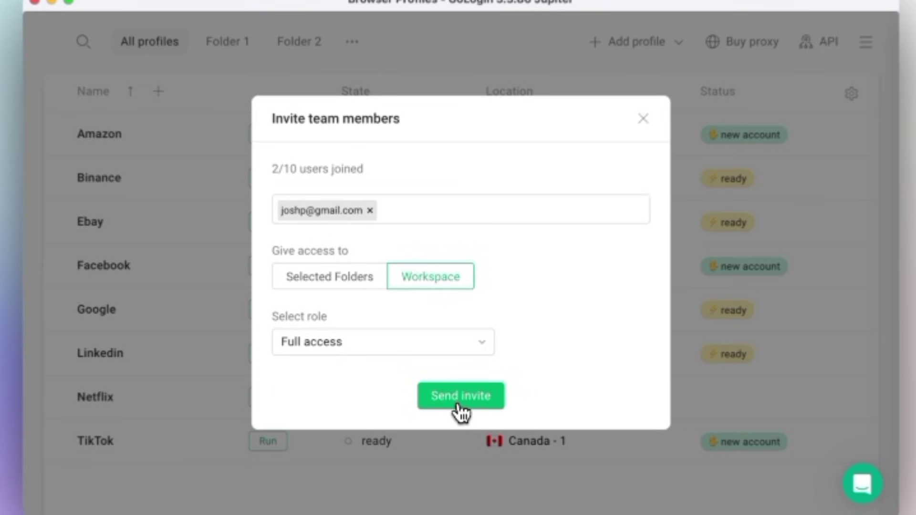
click(471, 420)
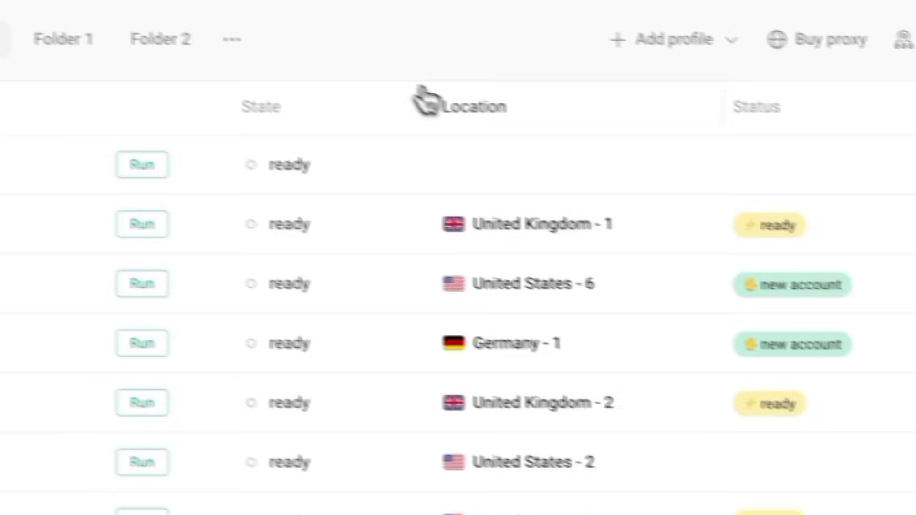
click(510, 169)
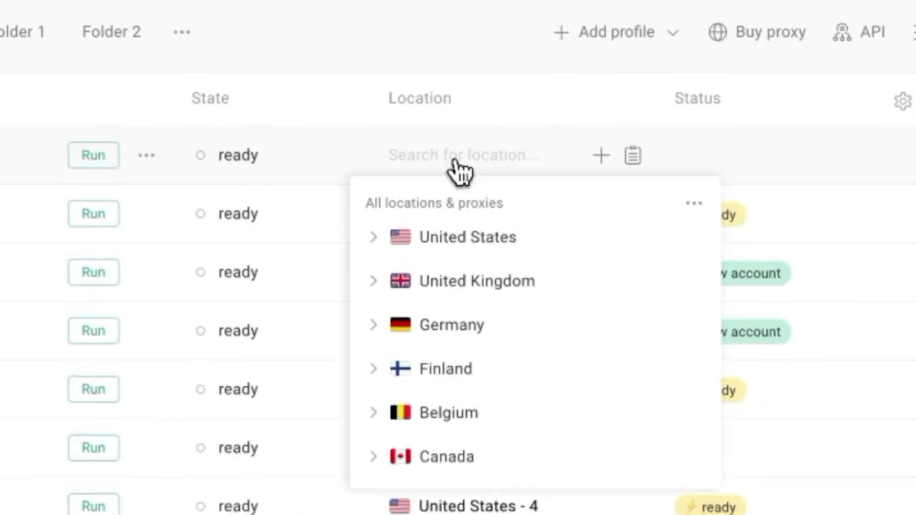
click(541, 258)
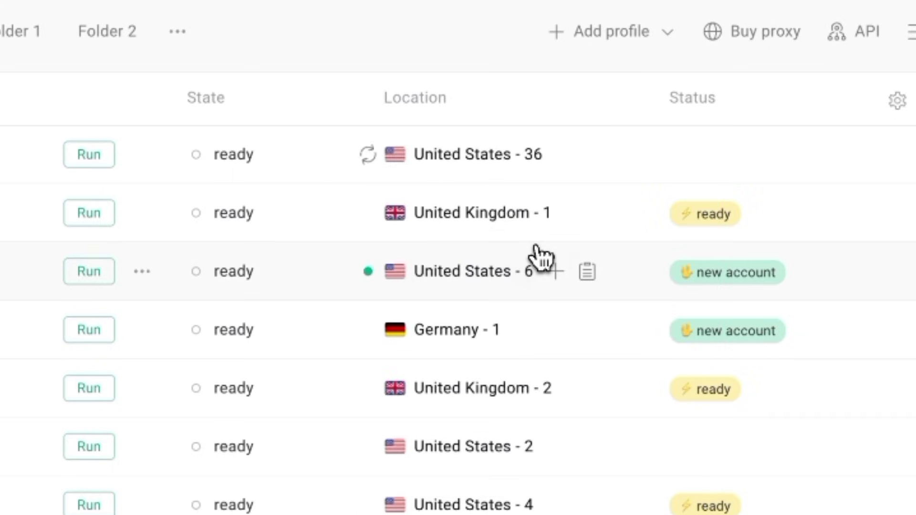
click(89, 154)
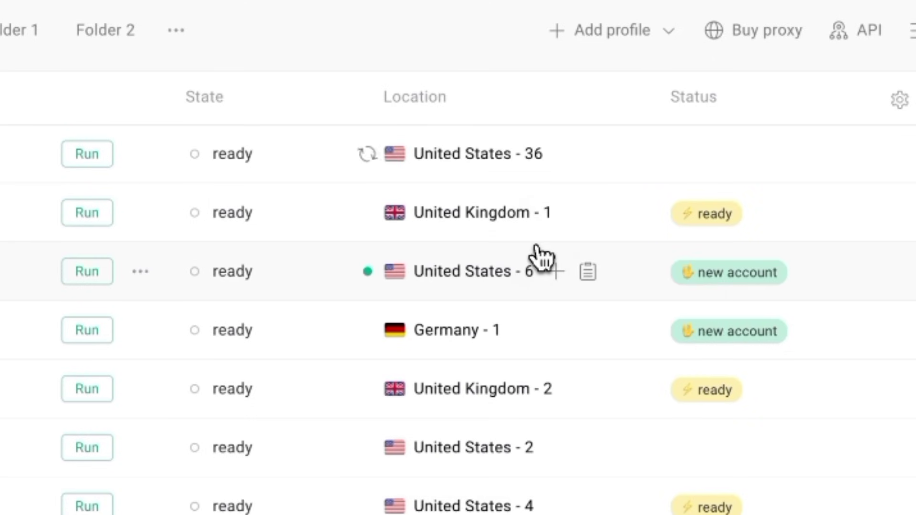
Relaunch LinkedIn - Josh P, browse its Facebook, Amazon, TikTok and Google Ads tabs, then close it.
click(91, 155)
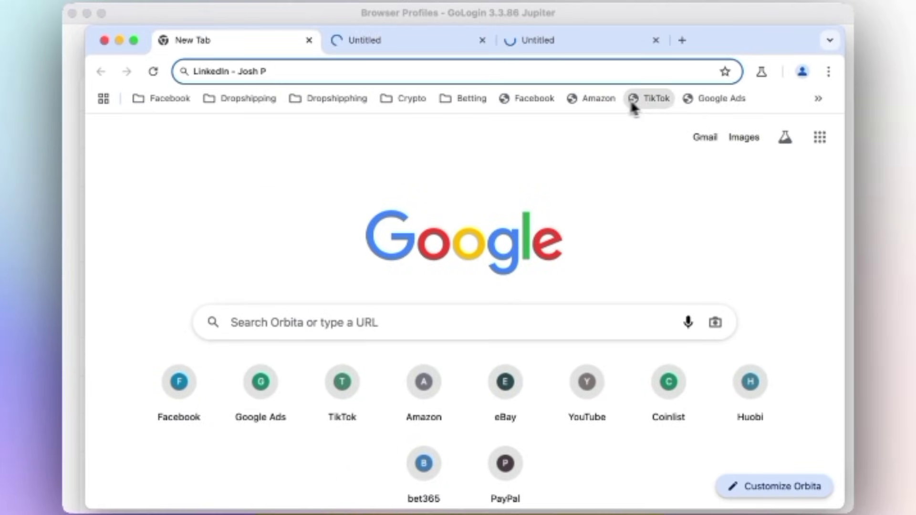
click(346, 44)
click(445, 45)
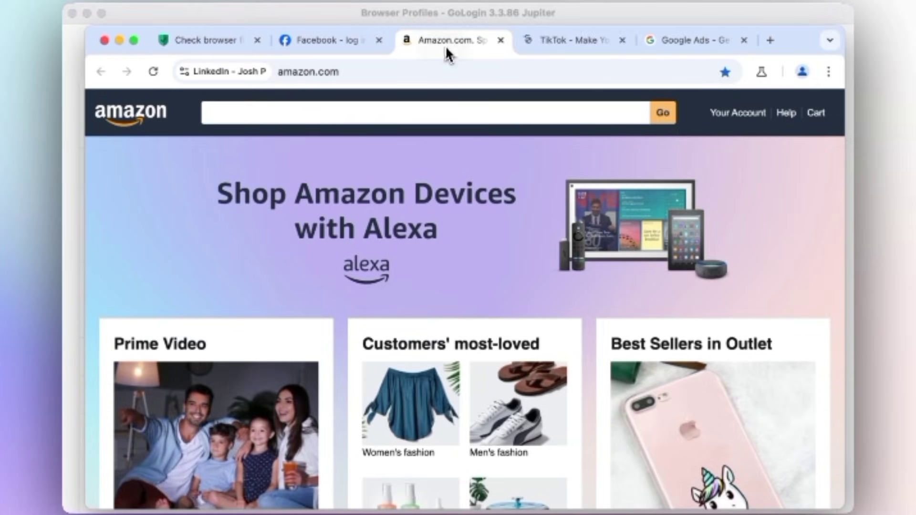
click(583, 41)
click(699, 41)
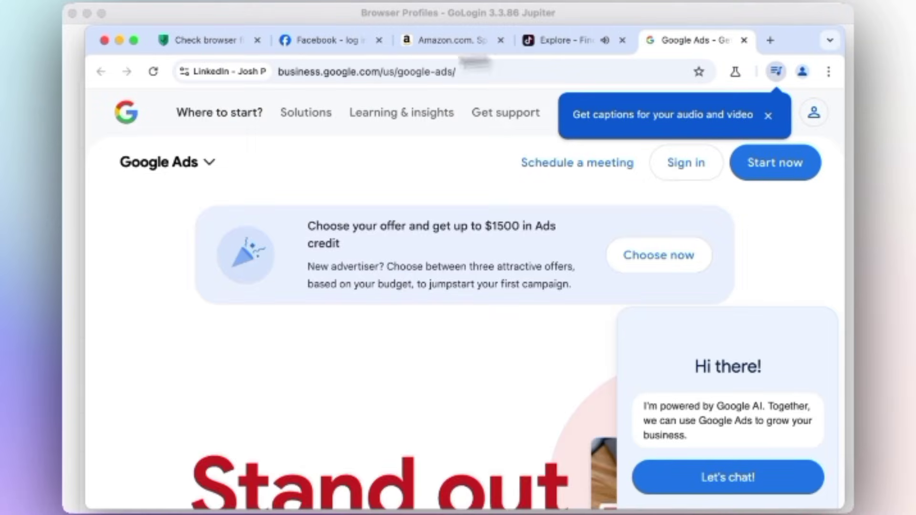
click(105, 40)
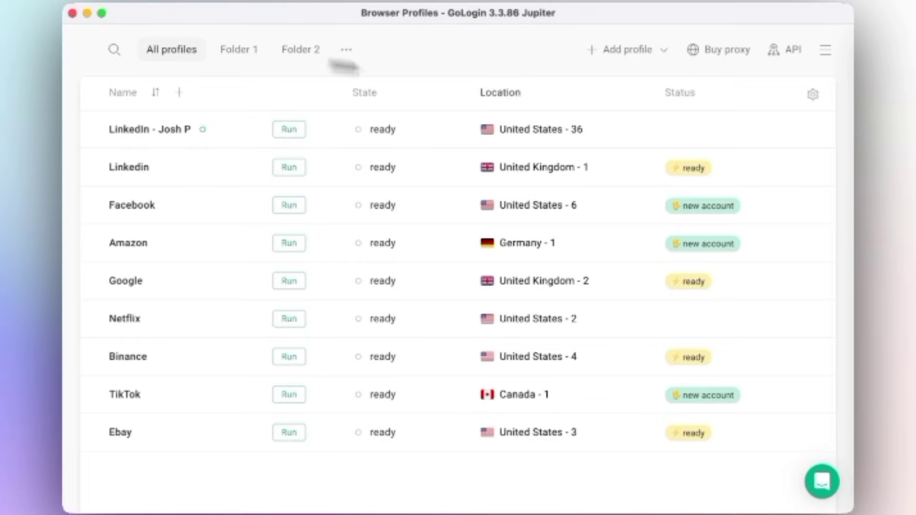